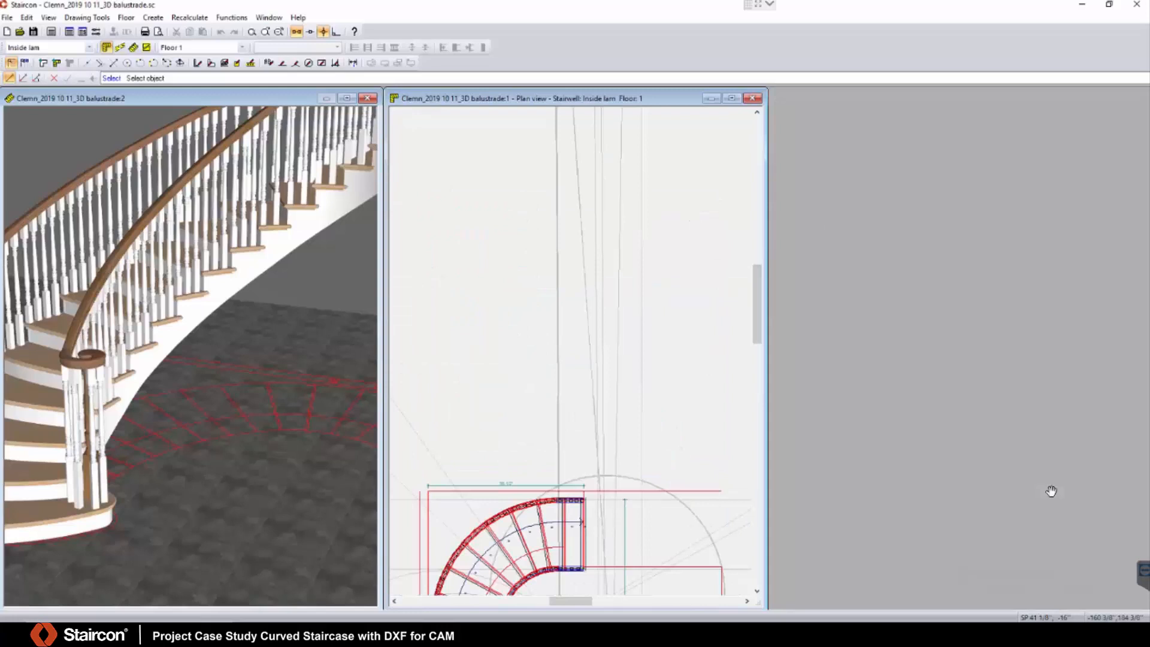
# Step: Widen the plan view window to show the entire Inside lam stair, and turn the 3D model to face its starting step
pyautogui.moveTo(768, 232); pyautogui.dragTo(1146, 231)
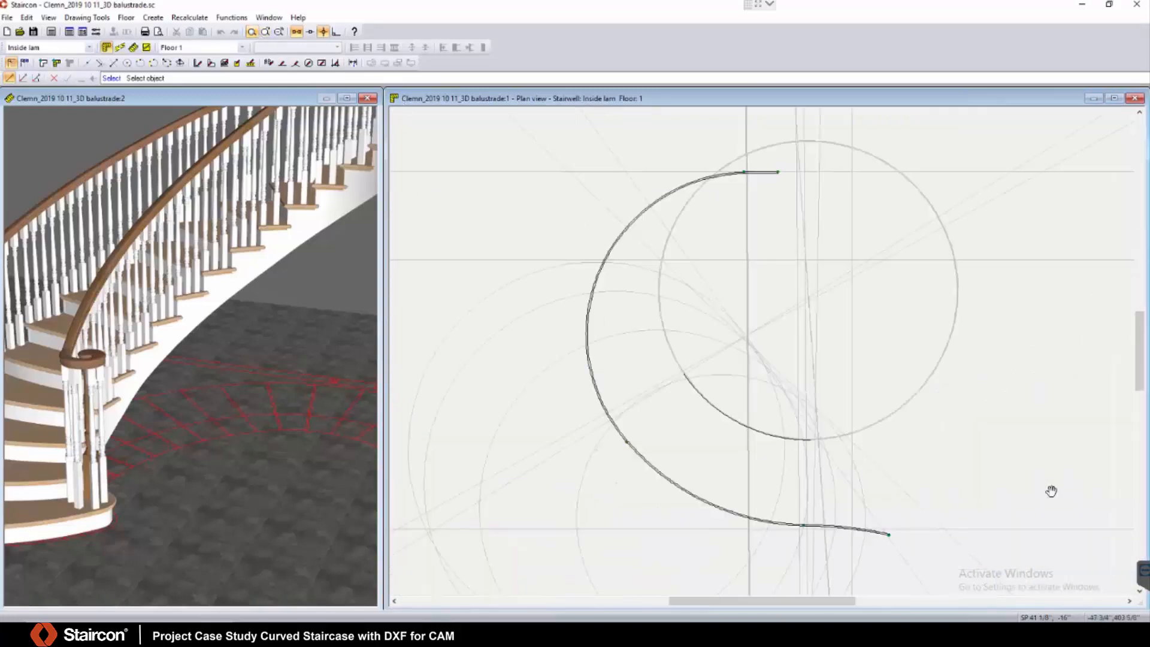
pyautogui.click(251, 32)
pyautogui.moveTo(547, 149); pyautogui.dragTo(958, 595)
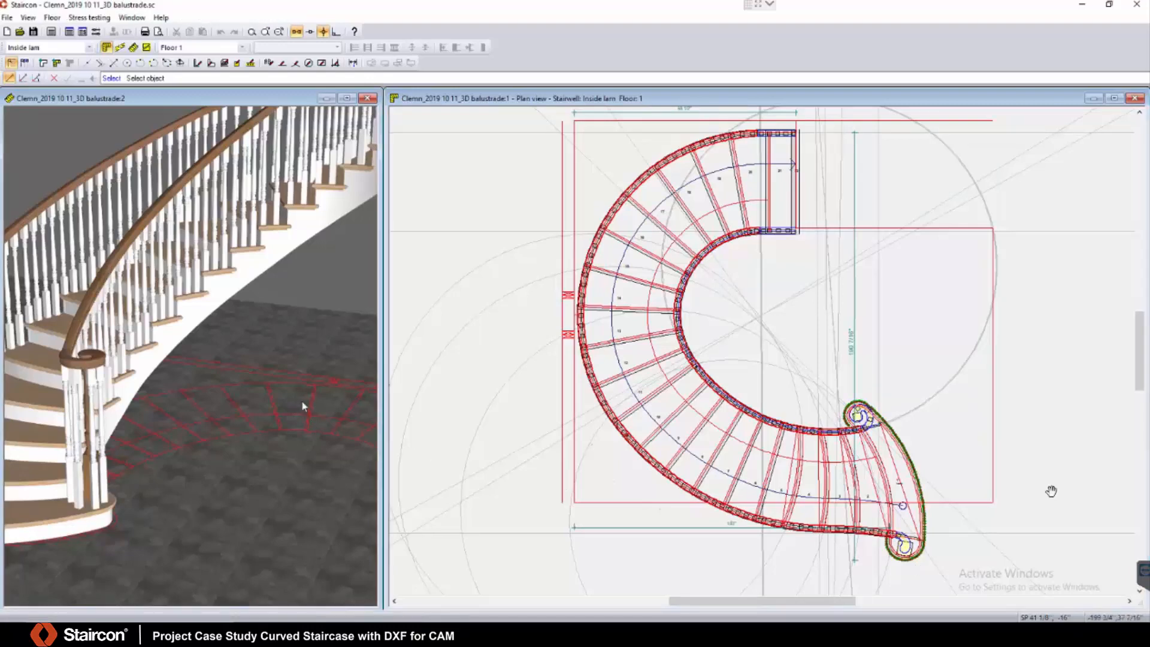
pyautogui.moveTo(304, 406); pyautogui.dragTo(344, 348)
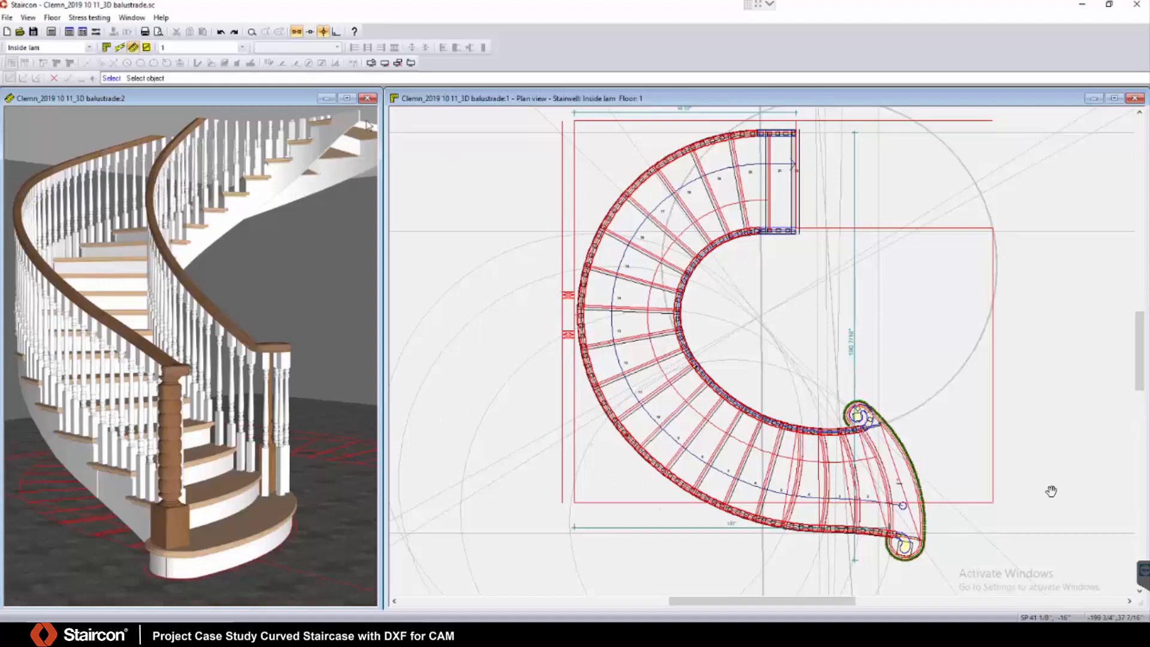
# Step: Open the production view for the Inside lam stairwell and maximise it around the string profiles at the base of the sheet
pyautogui.click(401, 132)
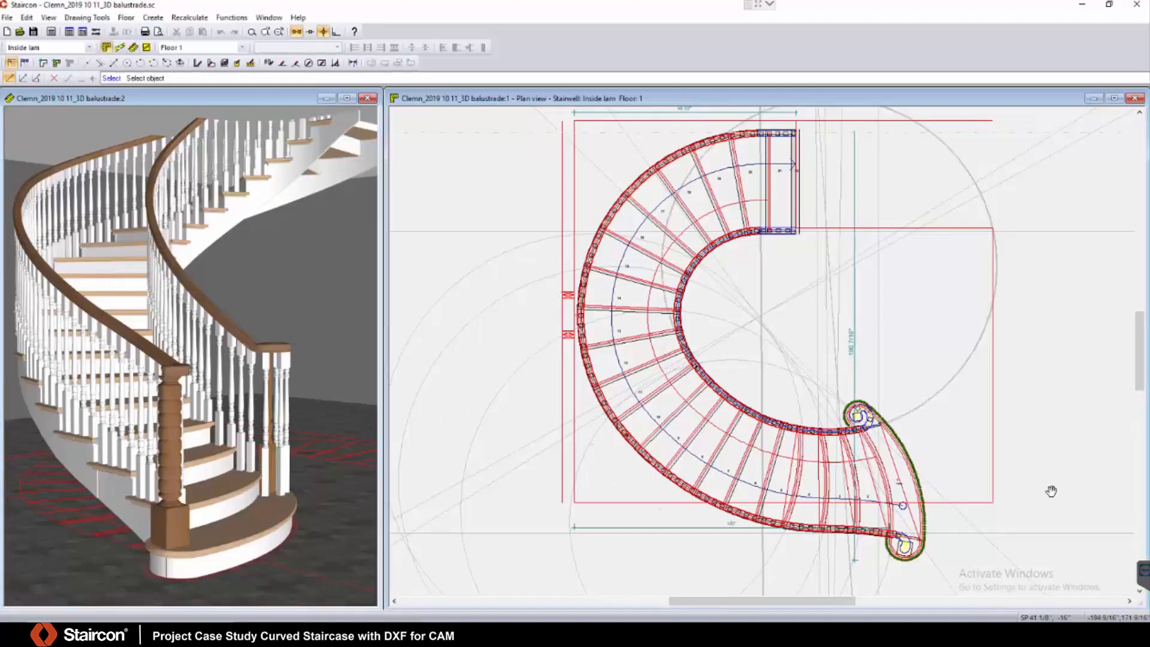
pyautogui.click(181, 18)
pyautogui.click(178, 18)
pyautogui.click(157, 62)
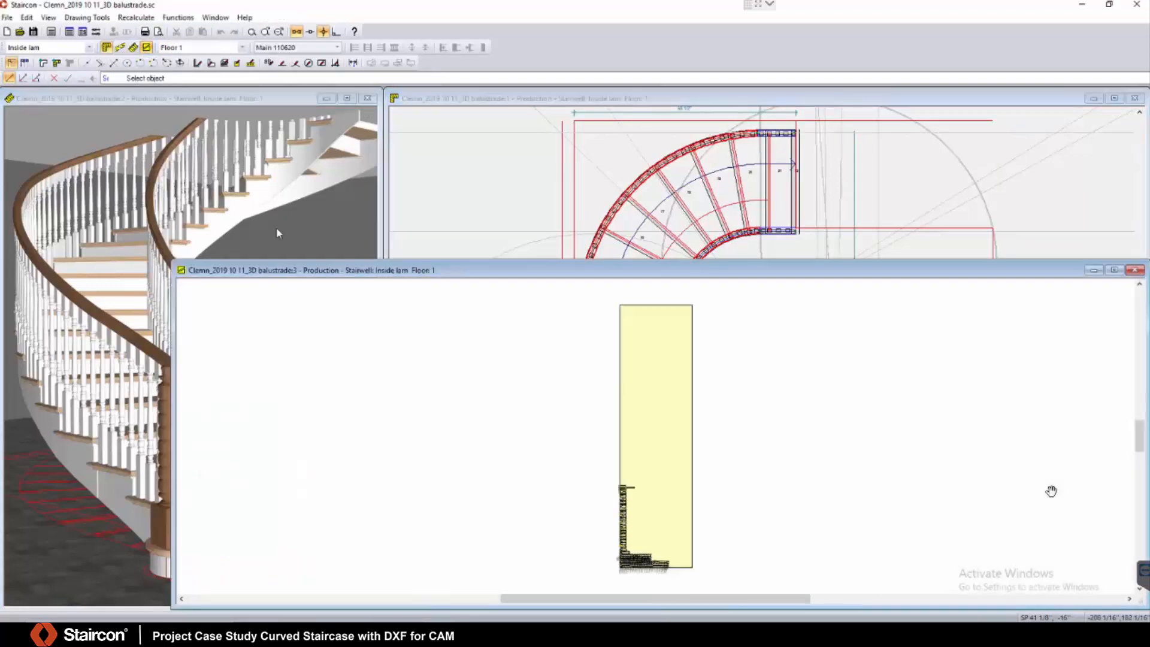
pyautogui.moveTo(607, 536); pyautogui.dragTo(663, 574)
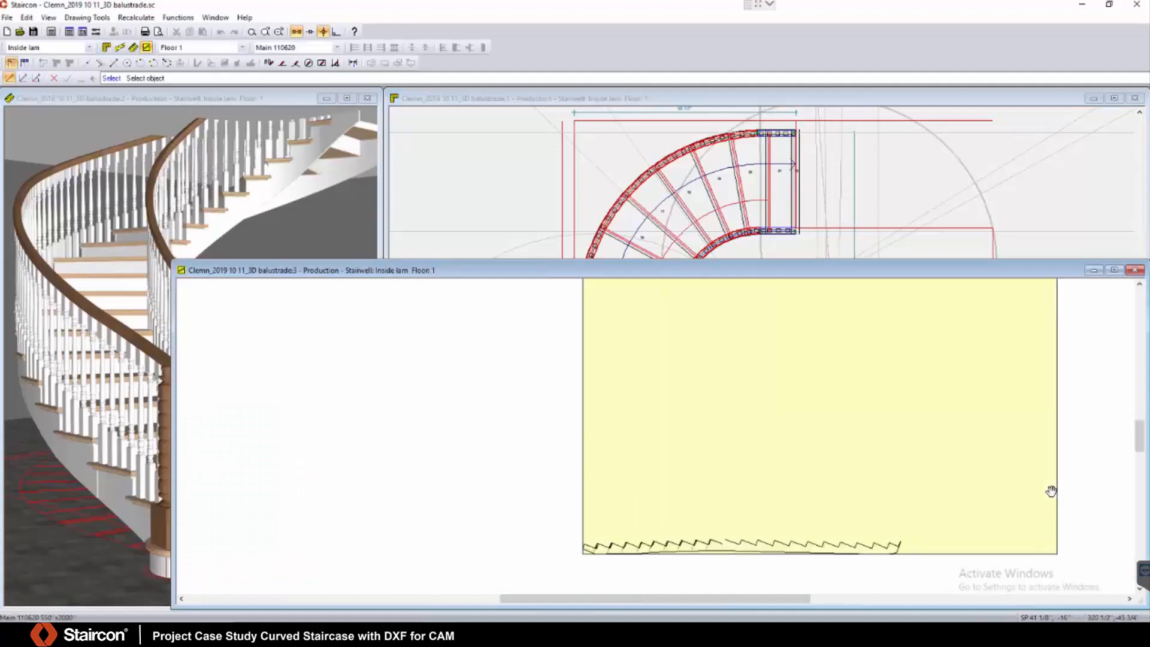
pyautogui.moveTo(552, 444); pyautogui.dragTo(916, 568)
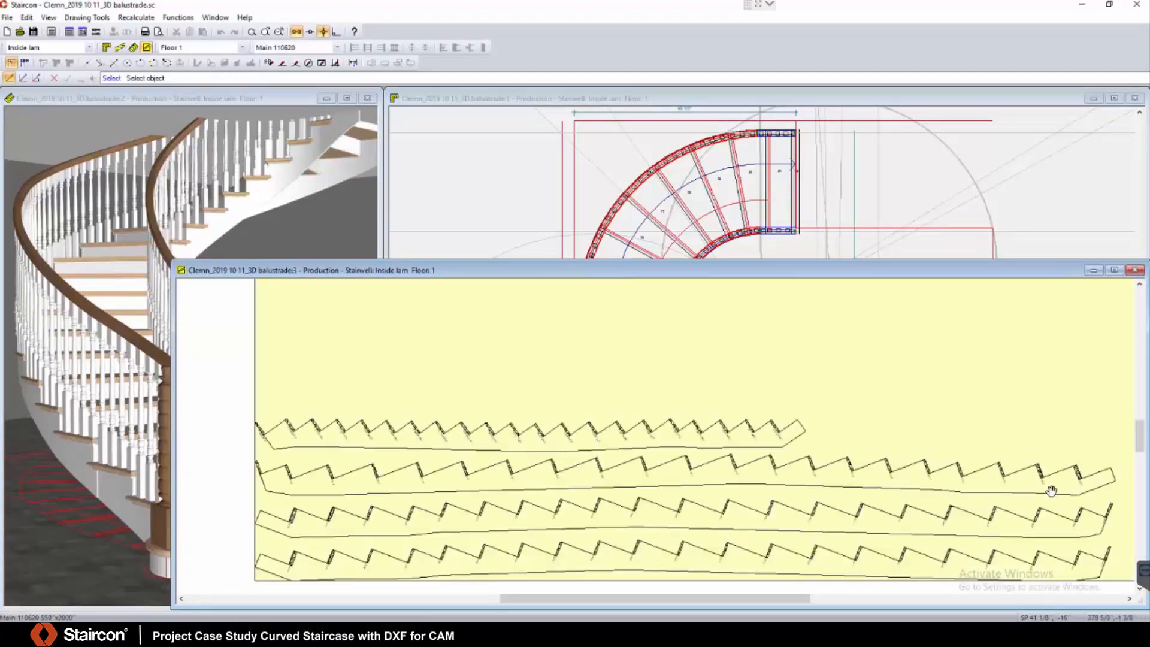
pyautogui.click(1114, 271)
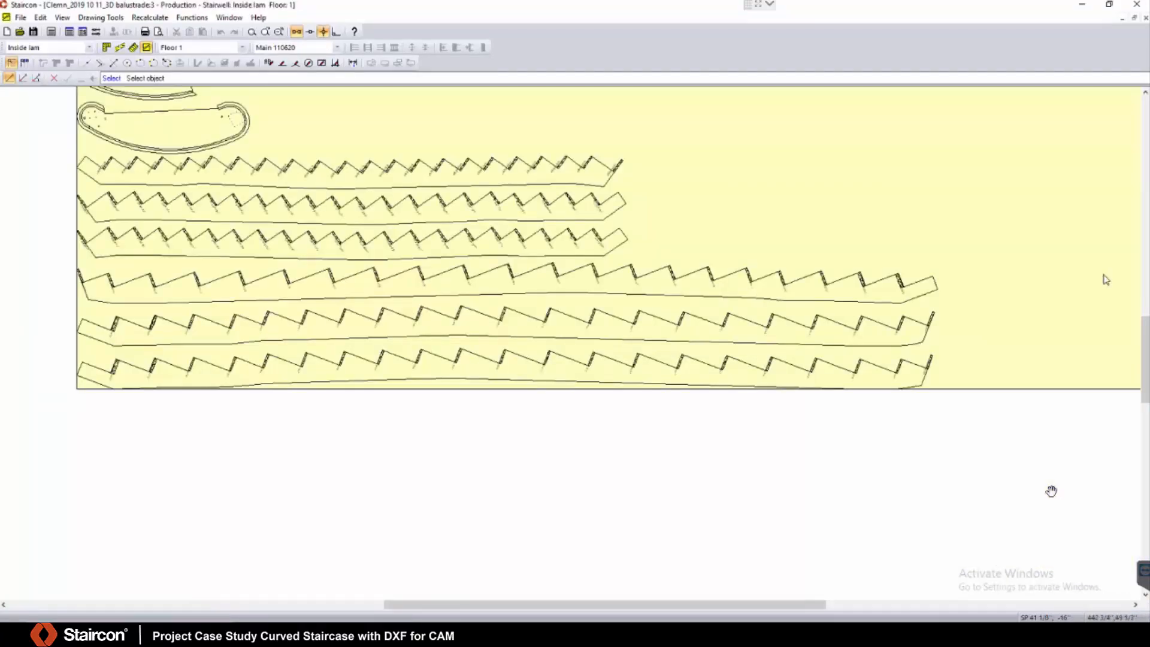
# Step: Examine the laminated string profiles along the lower edge of the Main 110620 production sheet
pyautogui.scroll(2, 775, 365)
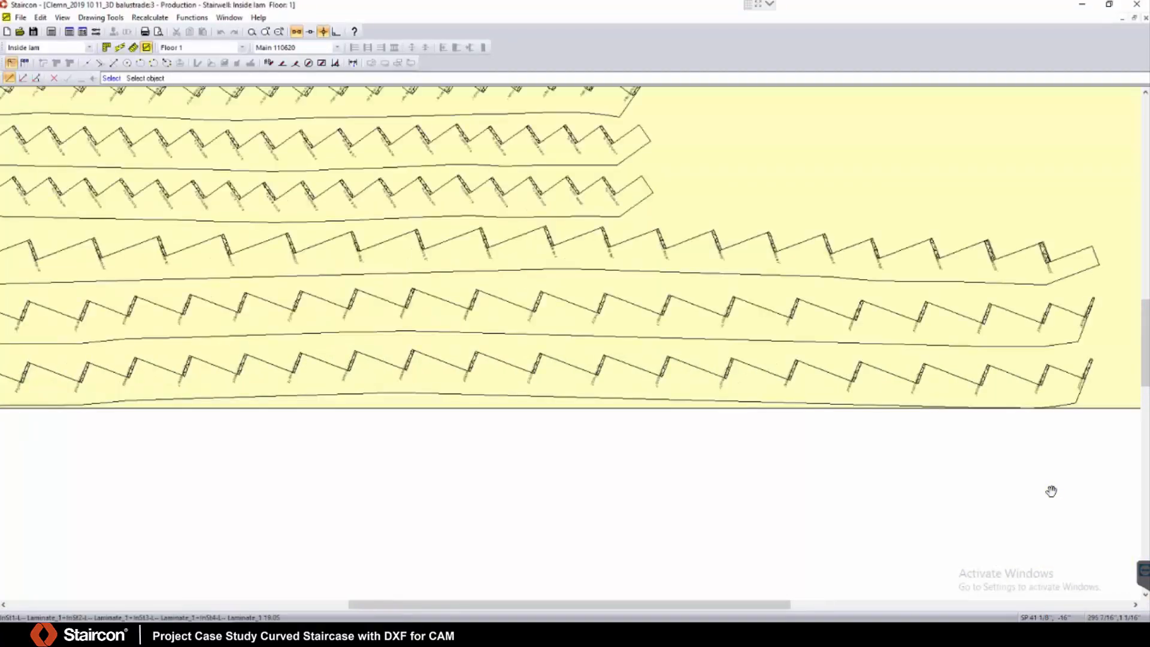
pyautogui.scroll(-3, 758, 387)
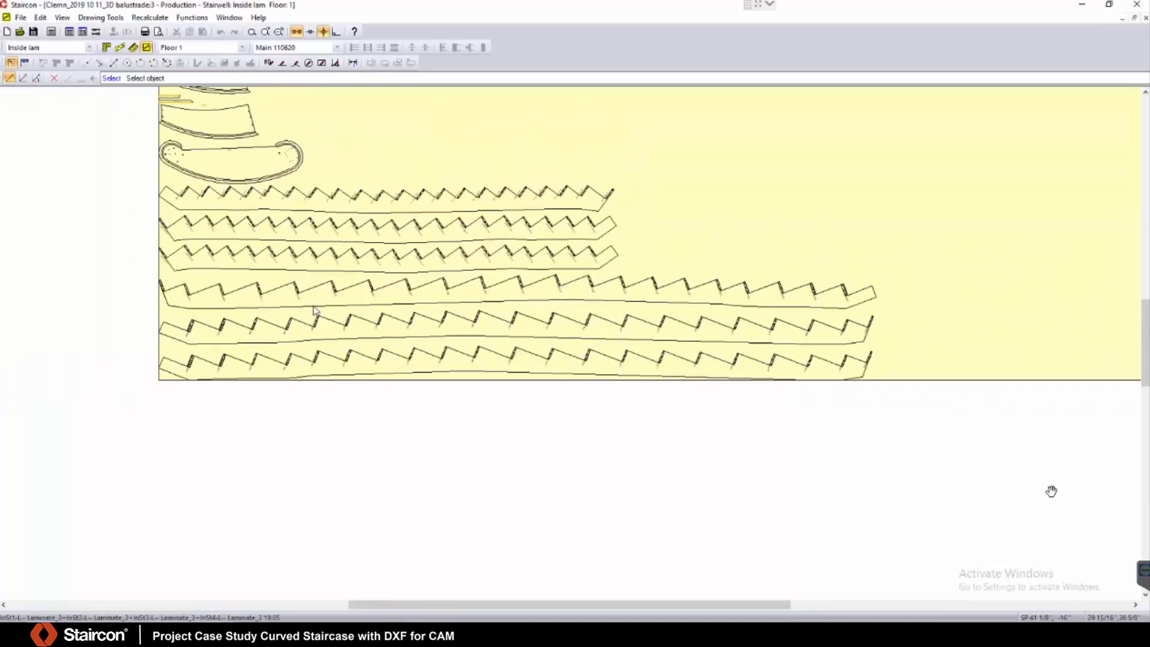
pyautogui.moveTo(350, 324); pyautogui.dragTo(375, 441, button='middle')
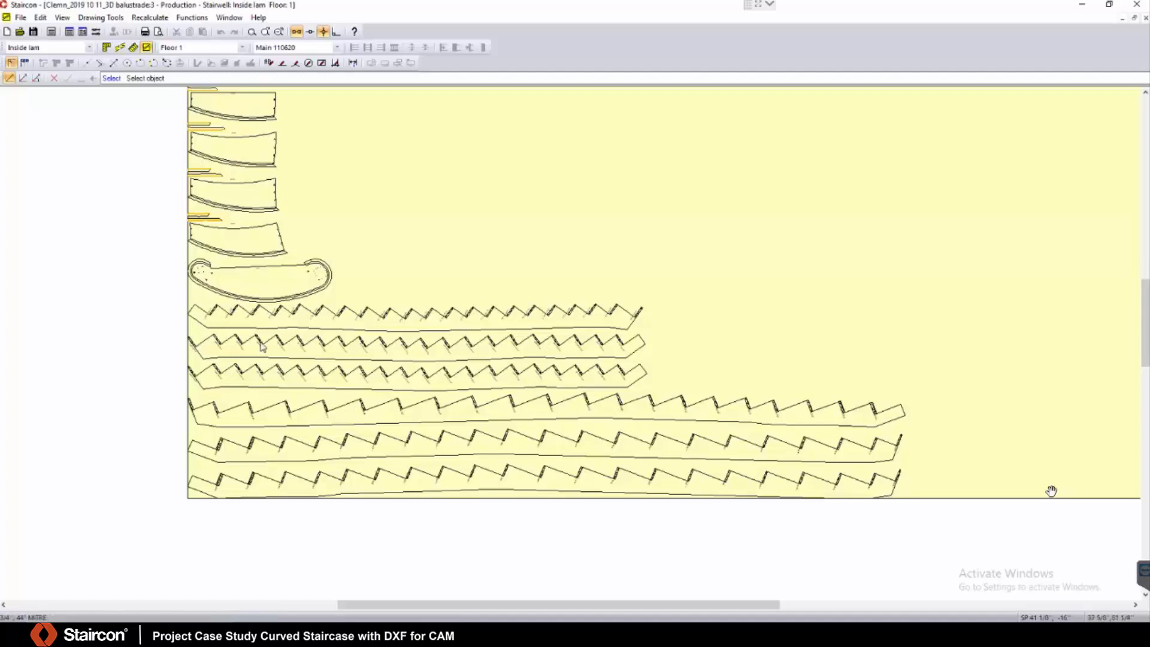
# Step: Examine the tread outlines from InTr1 upward and the narrow parts between them on the production sheet
pyautogui.moveTo(214, 227); pyautogui.dragTo(492, 509)
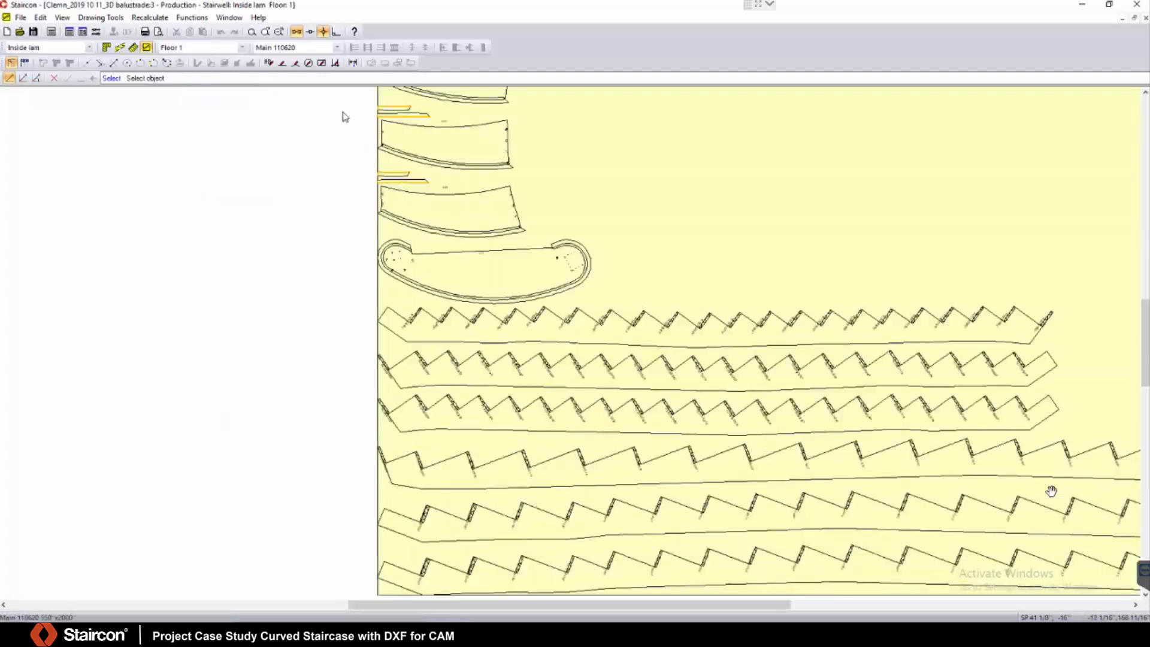
pyautogui.moveTo(342, 113); pyautogui.dragTo(619, 258)
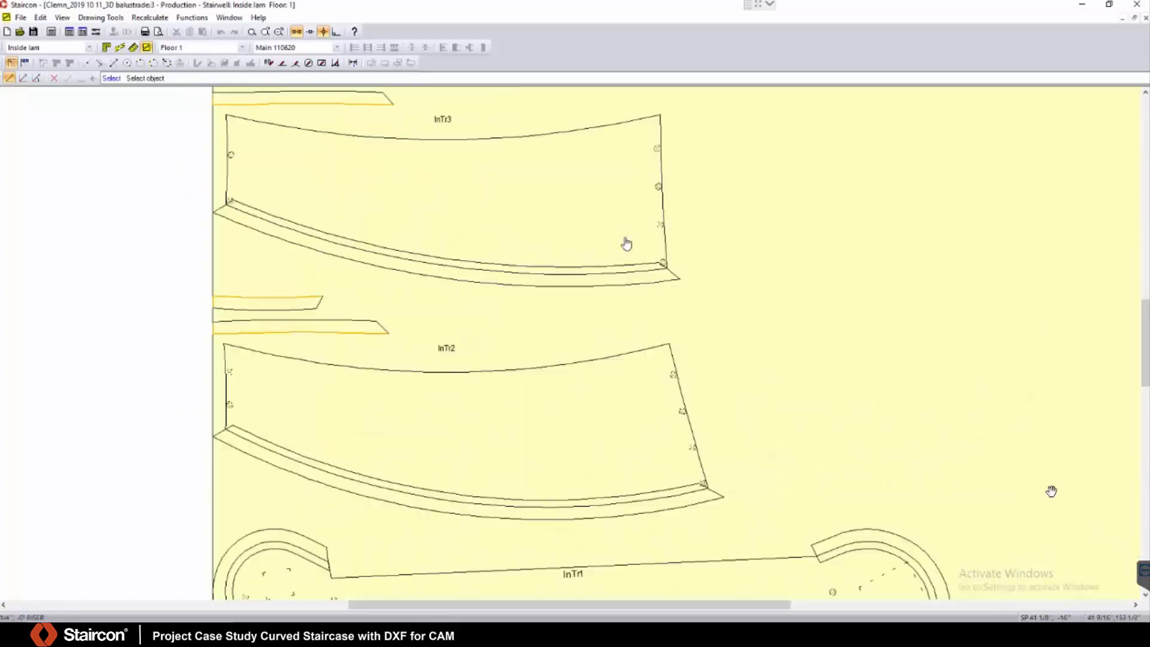
pyautogui.moveTo(624, 244); pyautogui.dragTo(609, 459, button='middle')
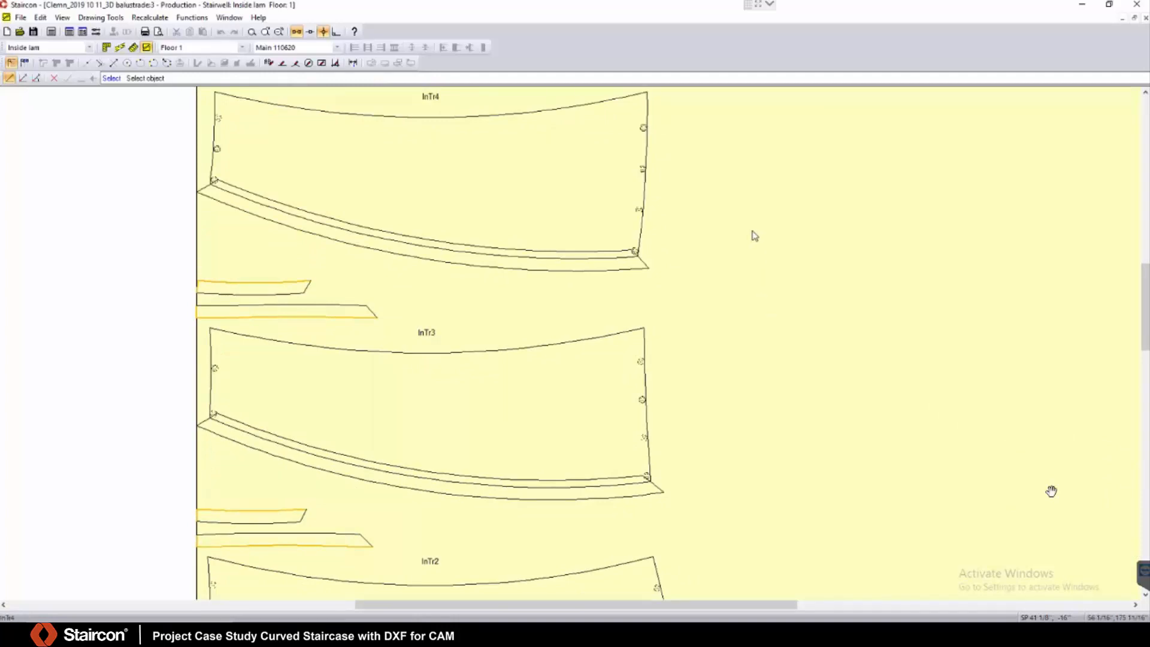
pyautogui.moveTo(753, 236); pyautogui.dragTo(746, 415, button='middle')
pyautogui.scroll(-4, 752, 395)
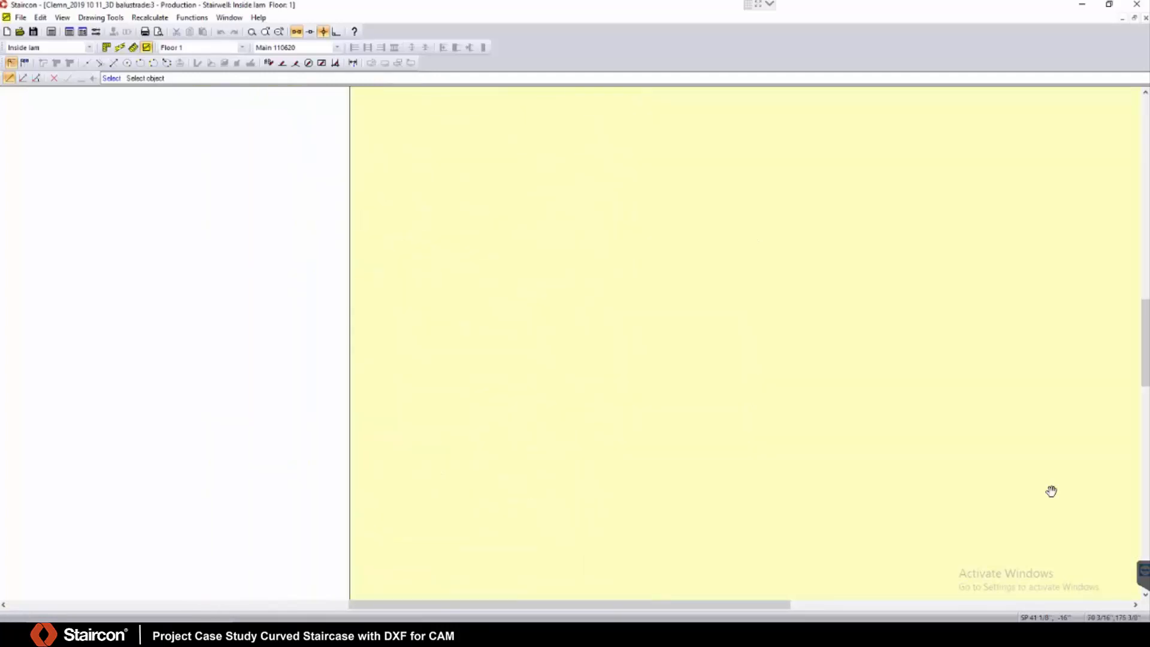
pyautogui.scroll(-1, 1052, 492)
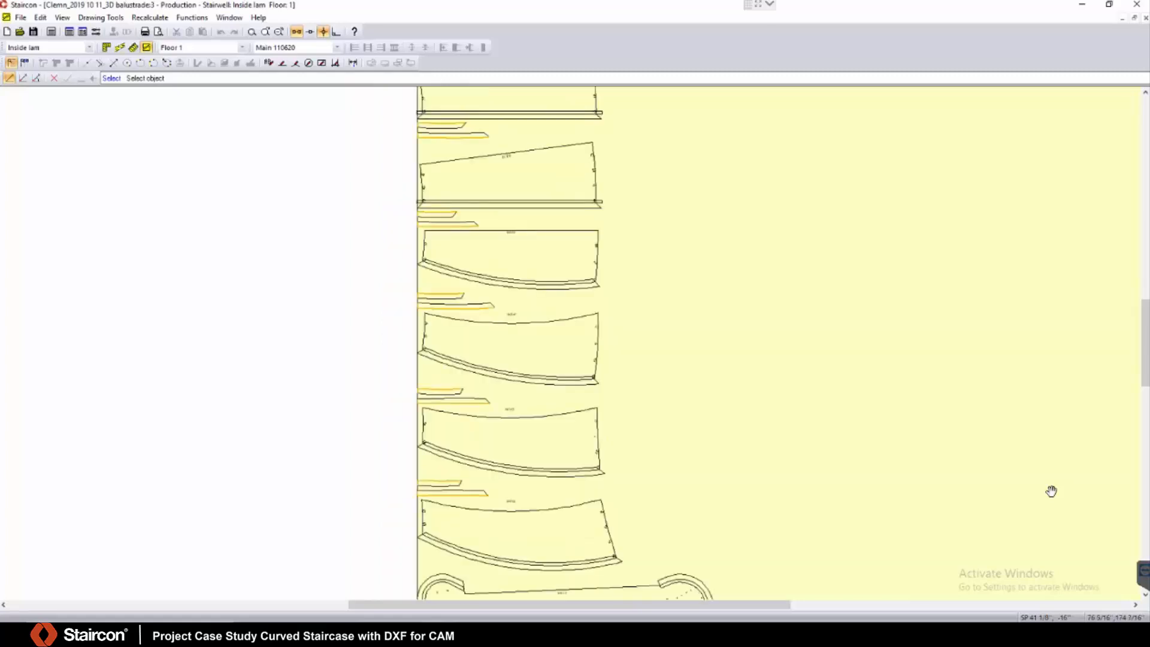
pyautogui.scroll(-3, 749, 372)
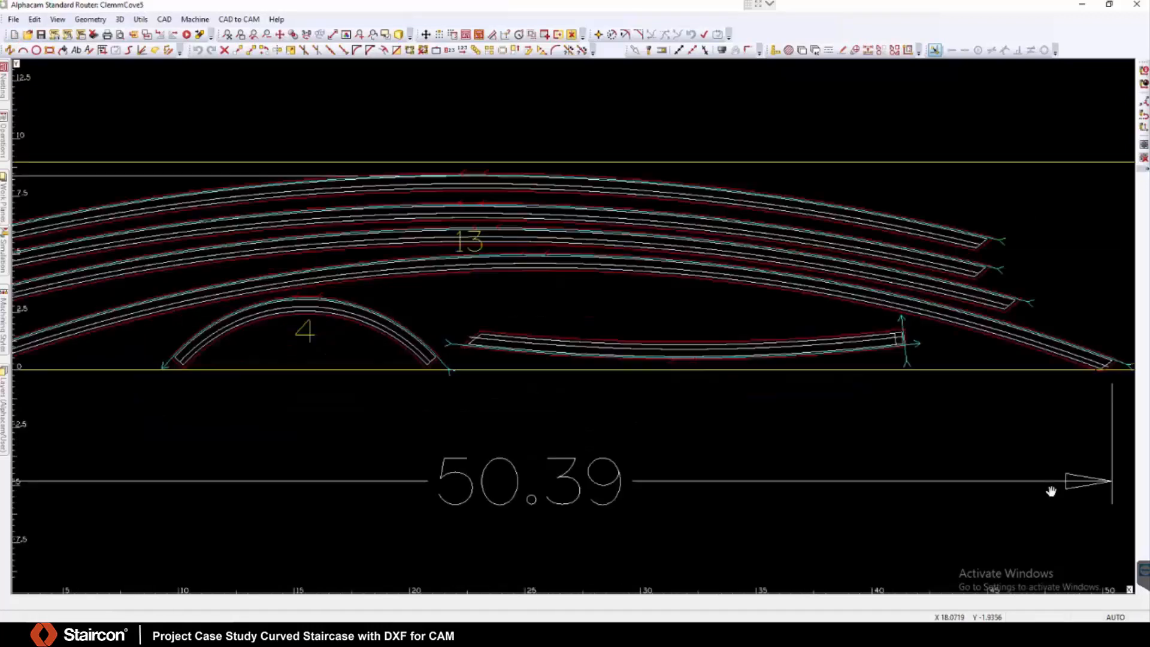
# Step: In Alphacam, examine the nested curved cove parts in ClemmCove5 and the string nesting on sheets A1 to A13 in Structual
pyautogui.scroll(-3, 364, 415)
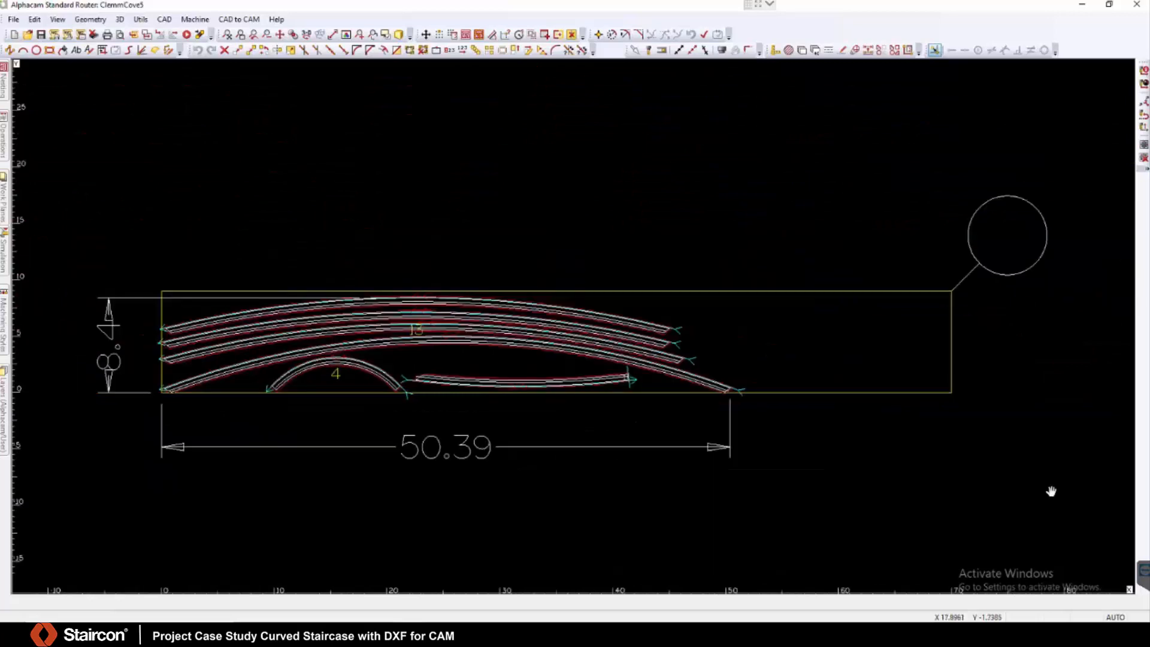
pyautogui.scroll(2, 375, 413)
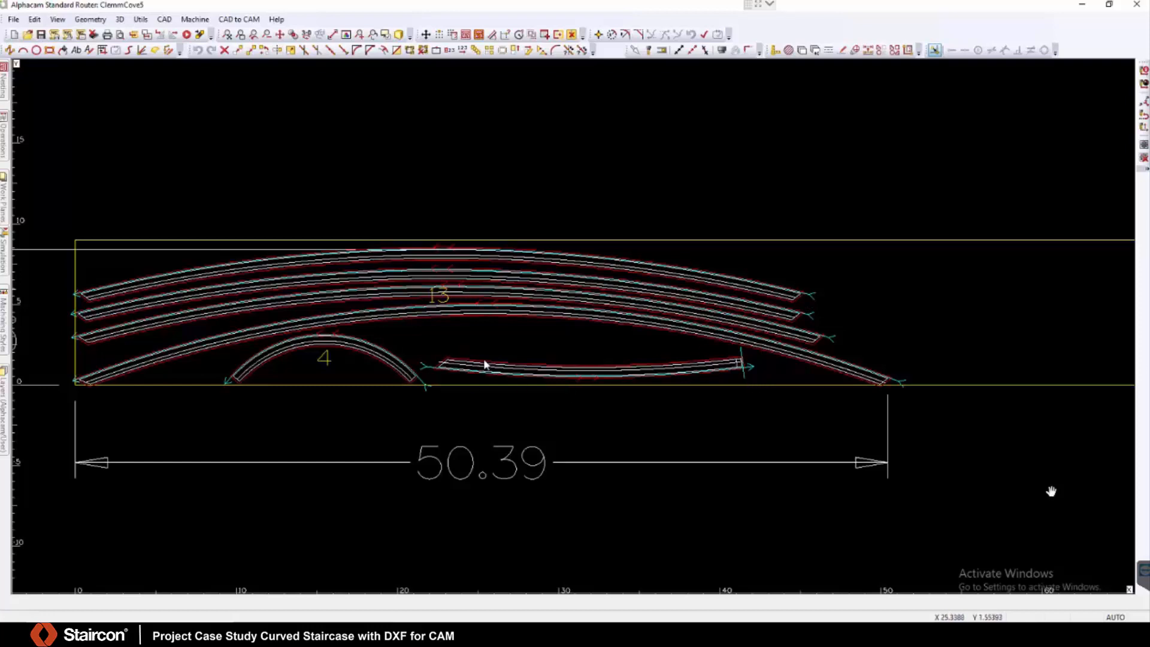
pyautogui.scroll(-1, 535, 391)
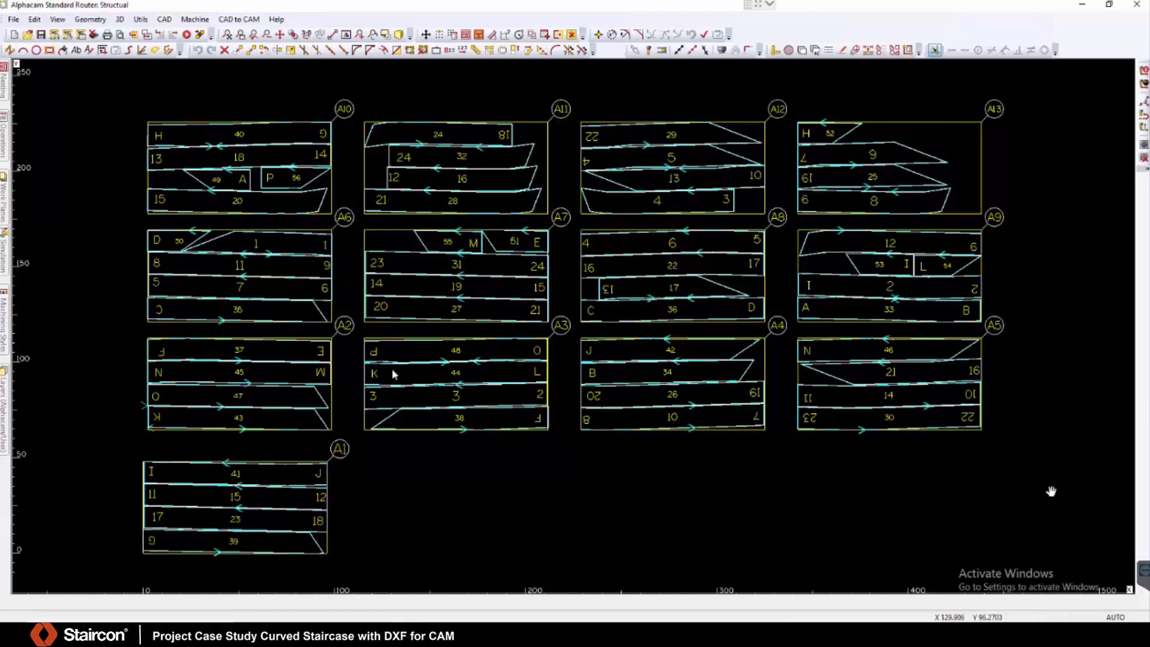
pyautogui.scroll(-3, 393, 374)
pyautogui.scroll(4, 394, 375)
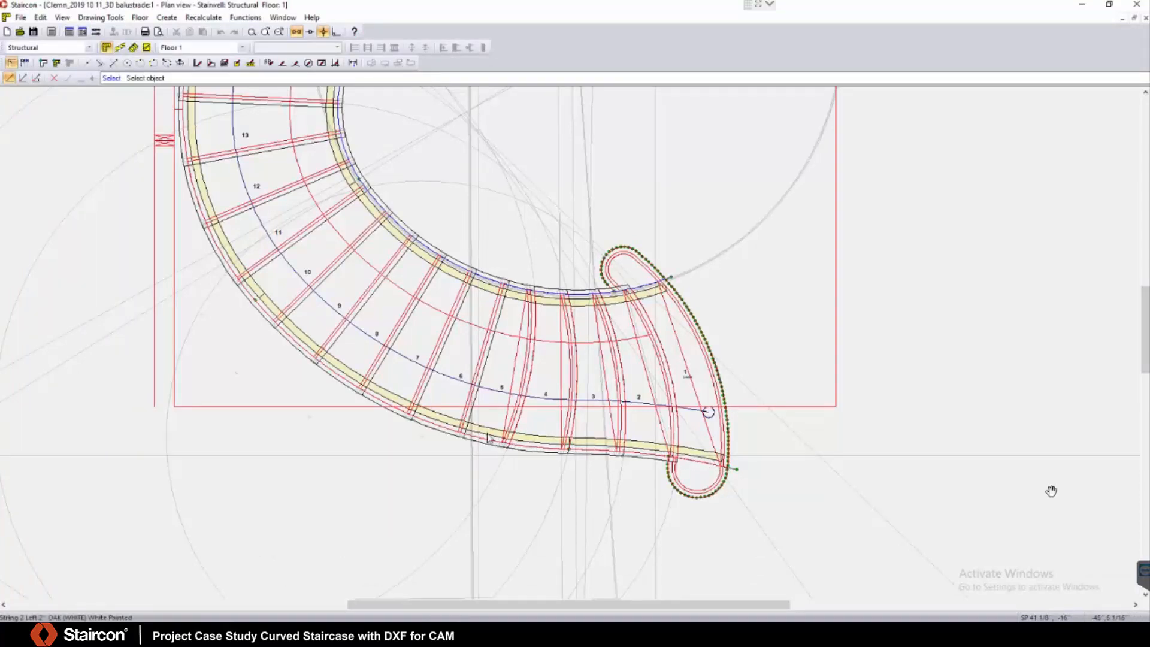
# Step: In Staircon, examine the Structural stairwell's plan from the starting step up to the top tread, and open the stairwell selection
pyautogui.moveTo(397, 406); pyautogui.dragTo(421, 502, button='middle')
pyautogui.scroll(-1, 343, 377)
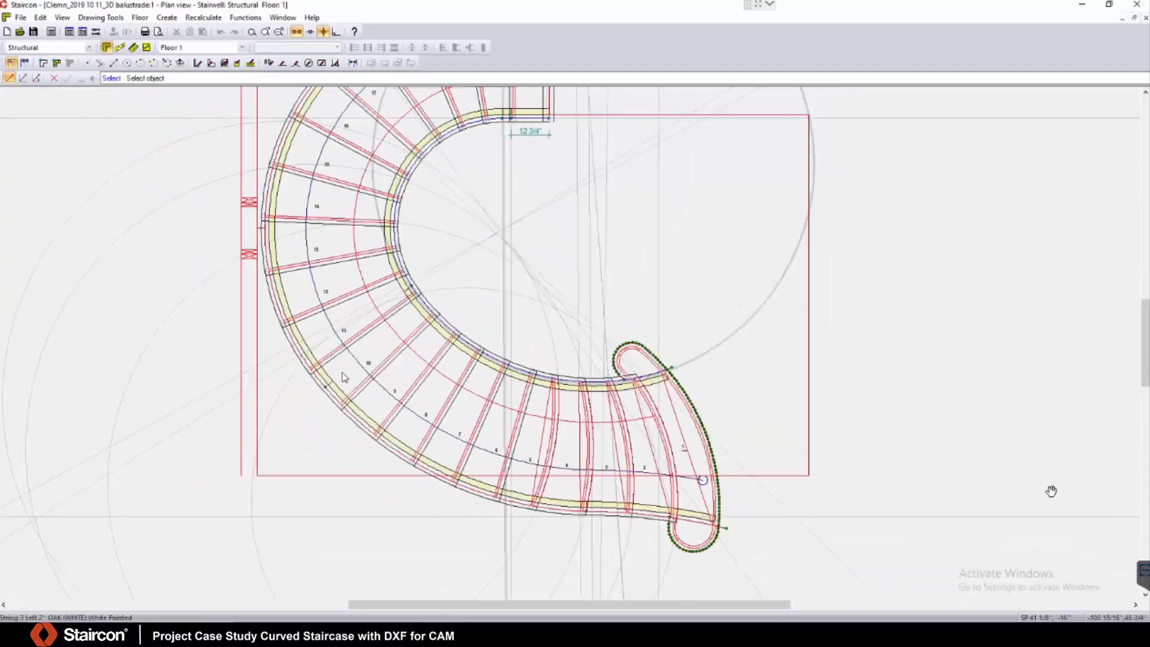
pyautogui.moveTo(344, 378); pyautogui.dragTo(351, 445, button='middle')
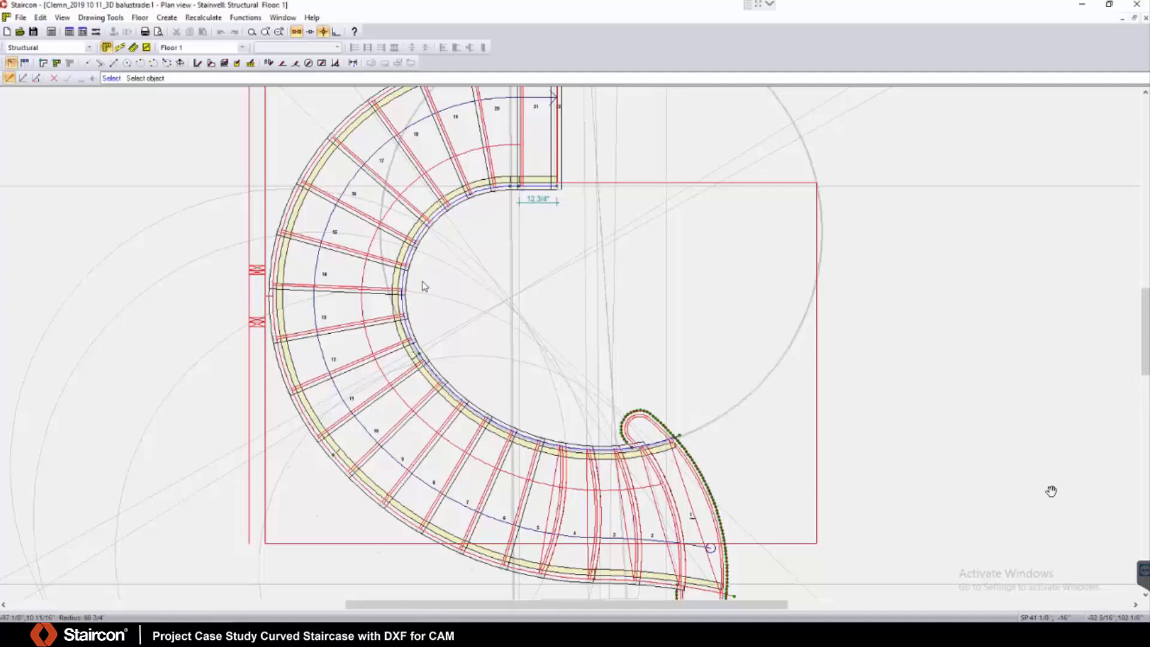
pyautogui.scroll(3, 449, 240)
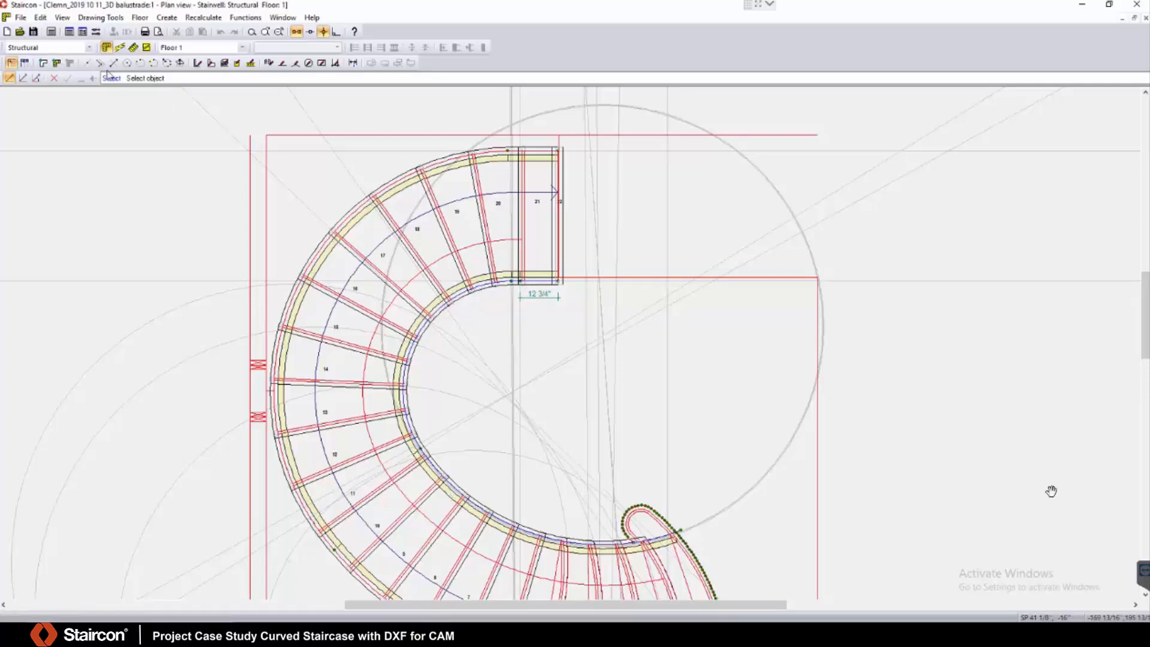
pyautogui.click(88, 47)
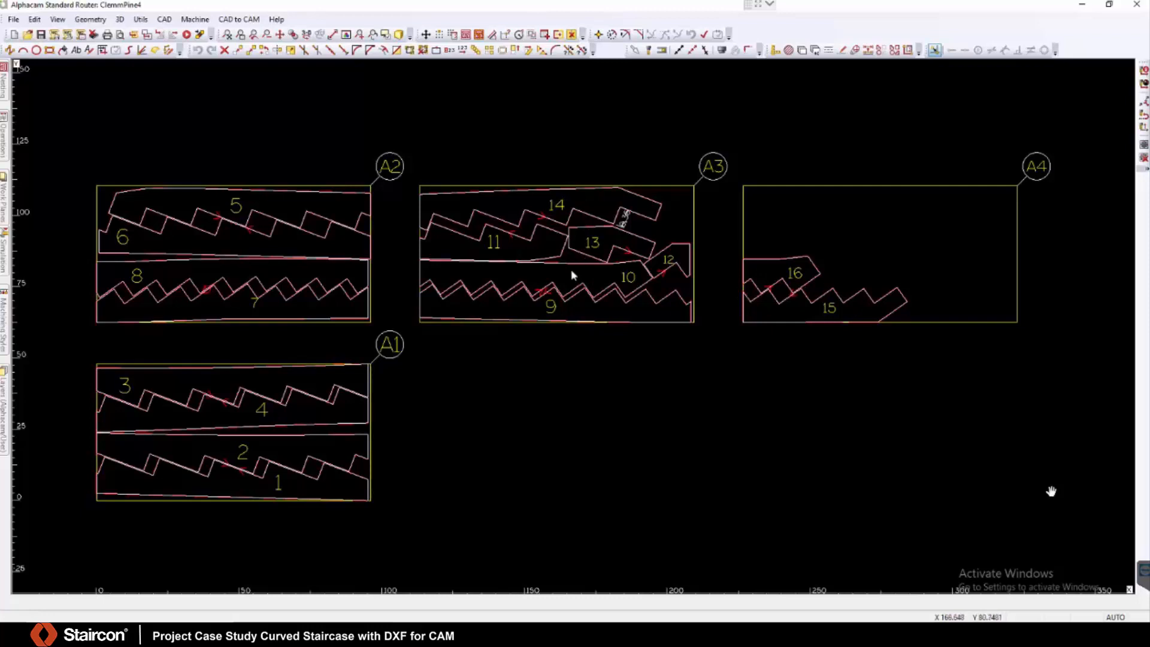
# Step: In Alphacam, open the router drawing ClemmBirch1.ard from the Clemm folder
pyautogui.hotkey('ctrl', 'o')
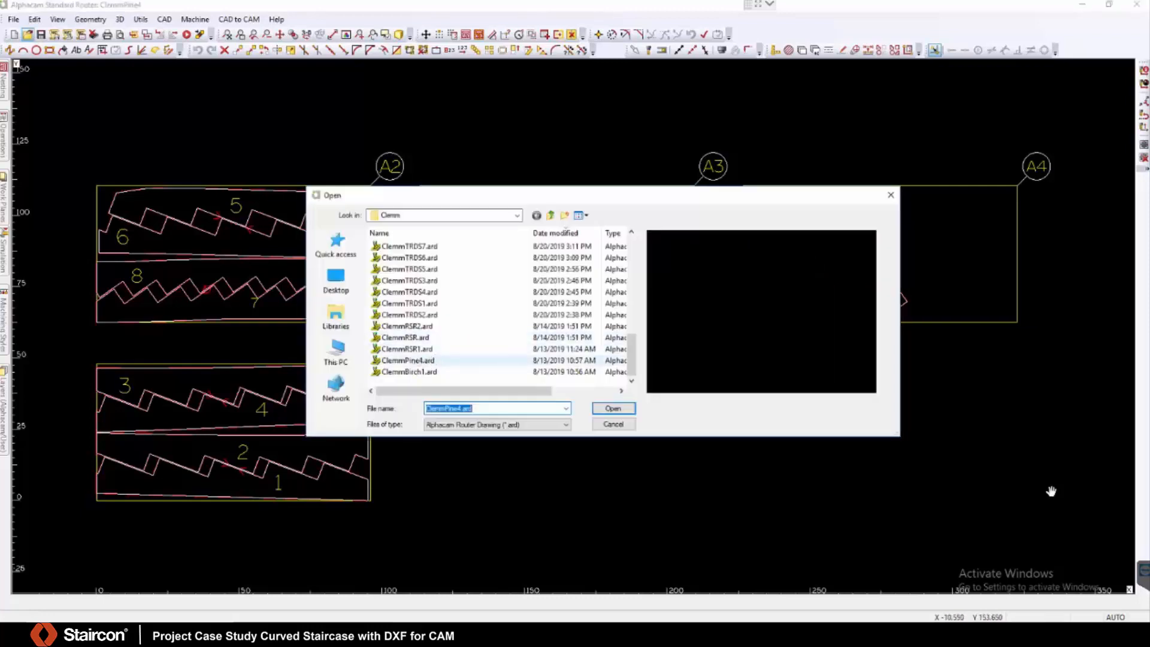
pyautogui.click(411, 371)
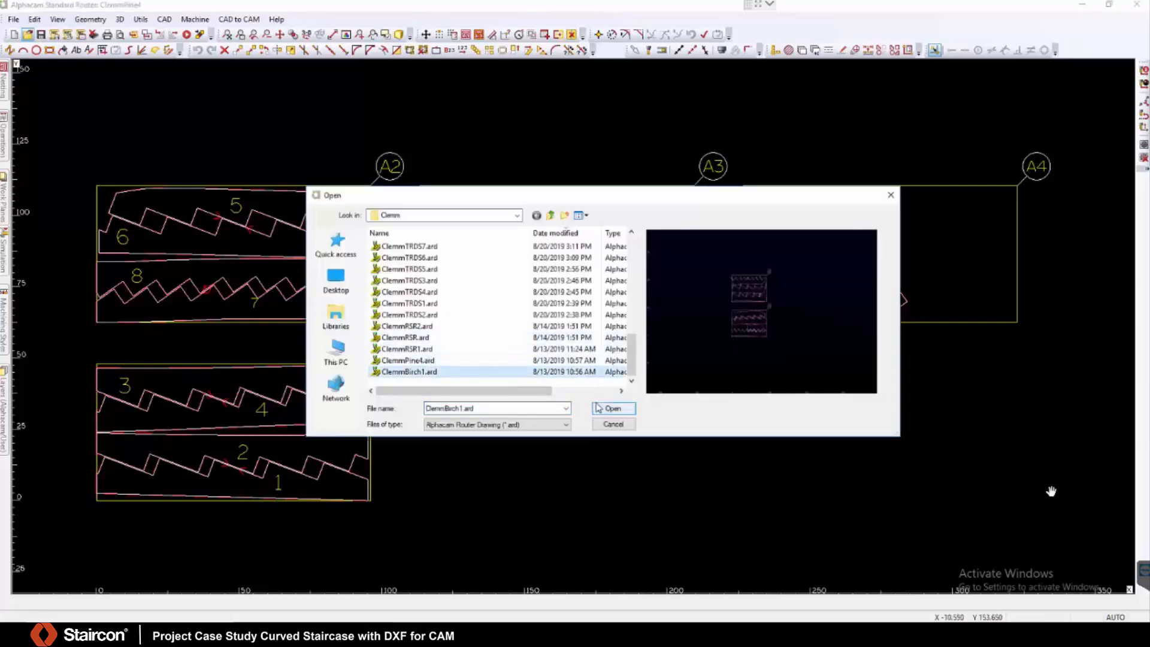
pyautogui.press('Return')
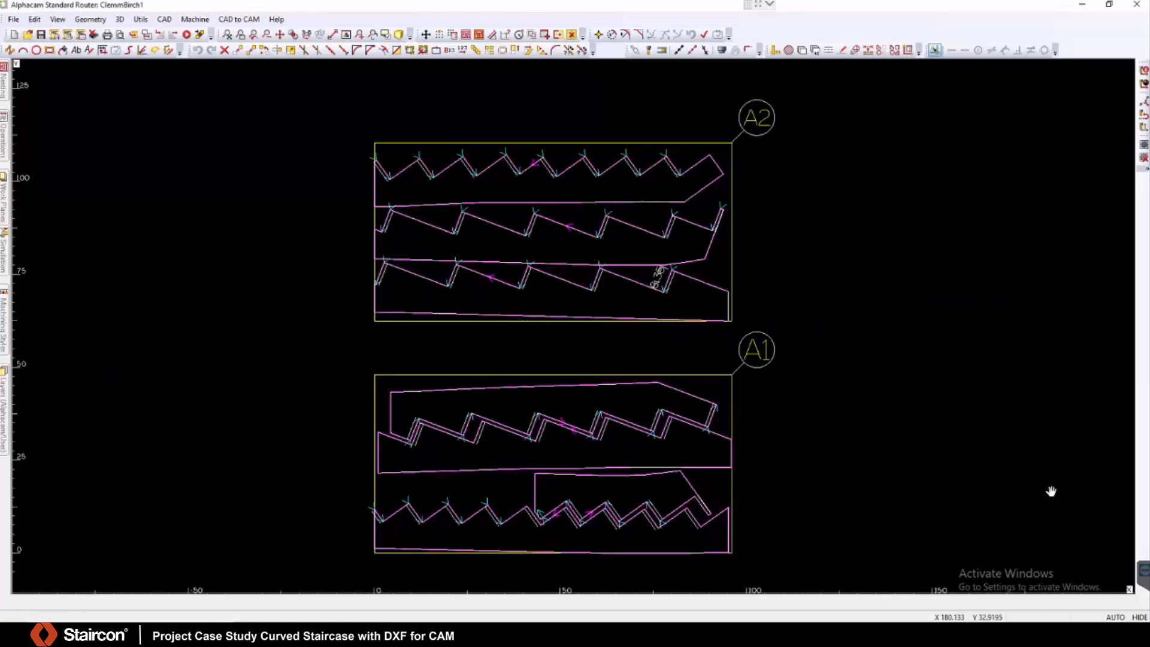